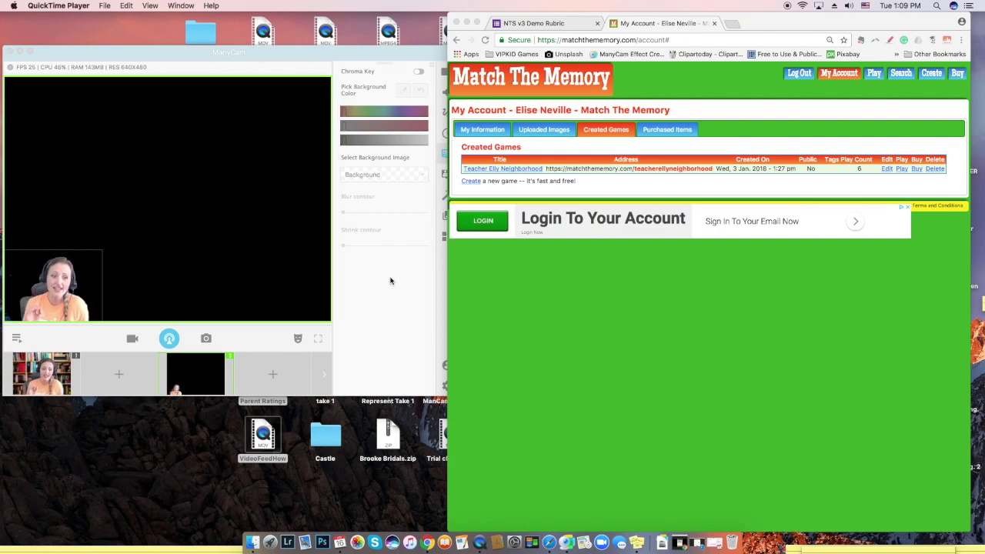
Switch the ManyCam preview to the black scene with the webcam inset.
click(50, 374)
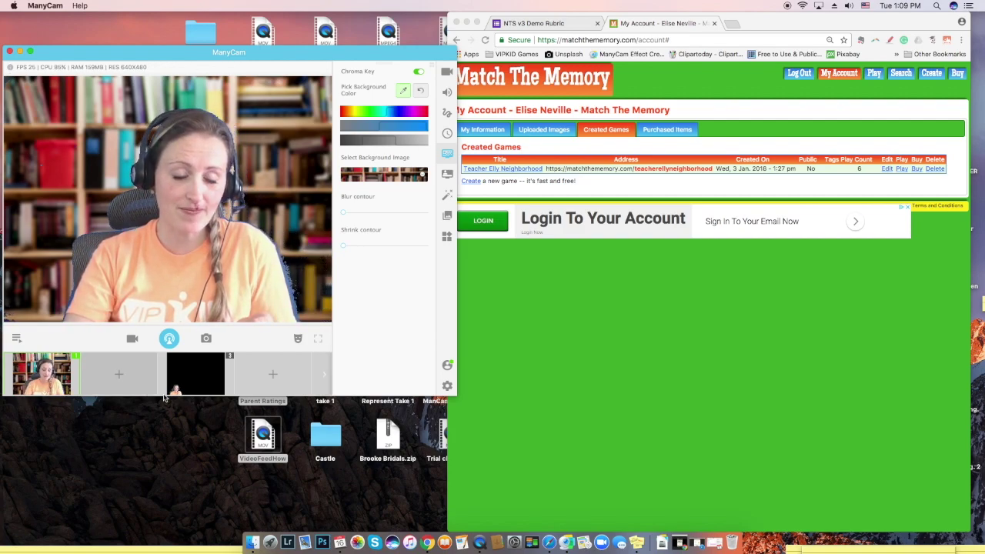
mouse_move(202, 379)
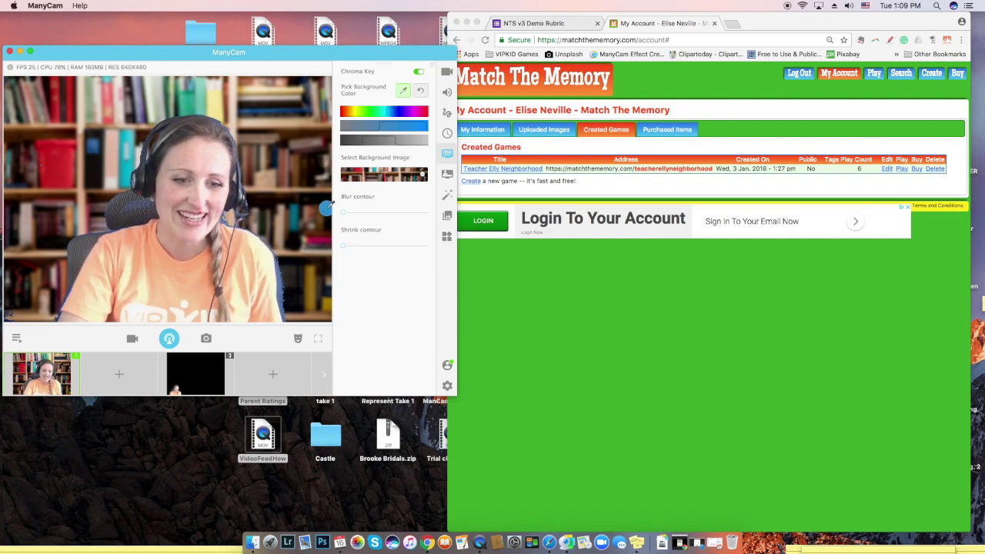
click(196, 369)
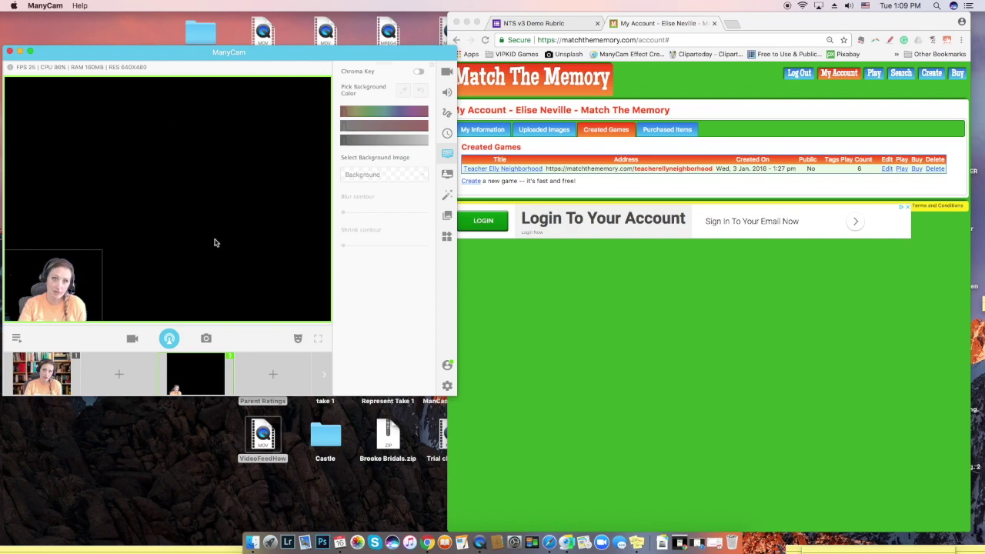
Turn on Chroma Key for the webcam inset, sampling her background colour with the eyedropper.
mouse_move(77, 286)
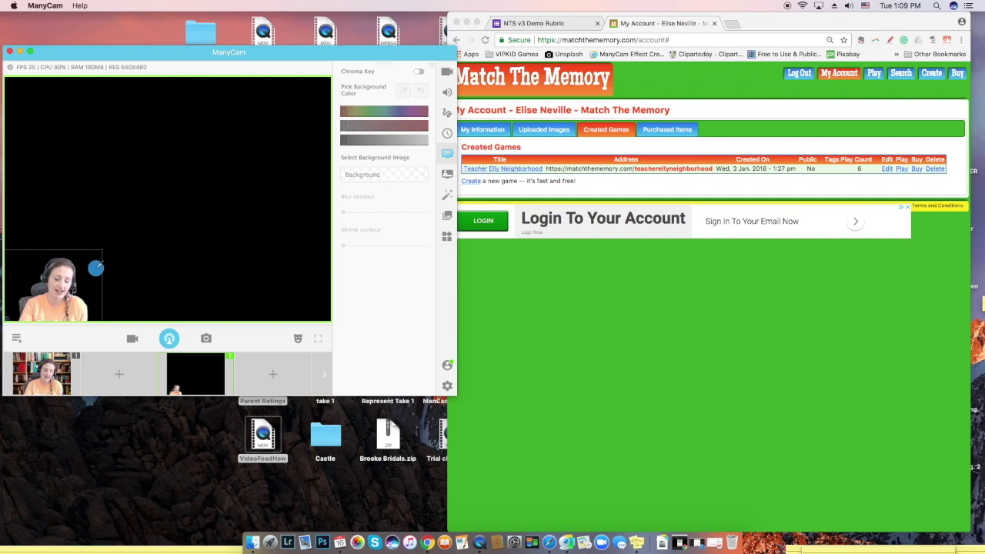
click(96, 268)
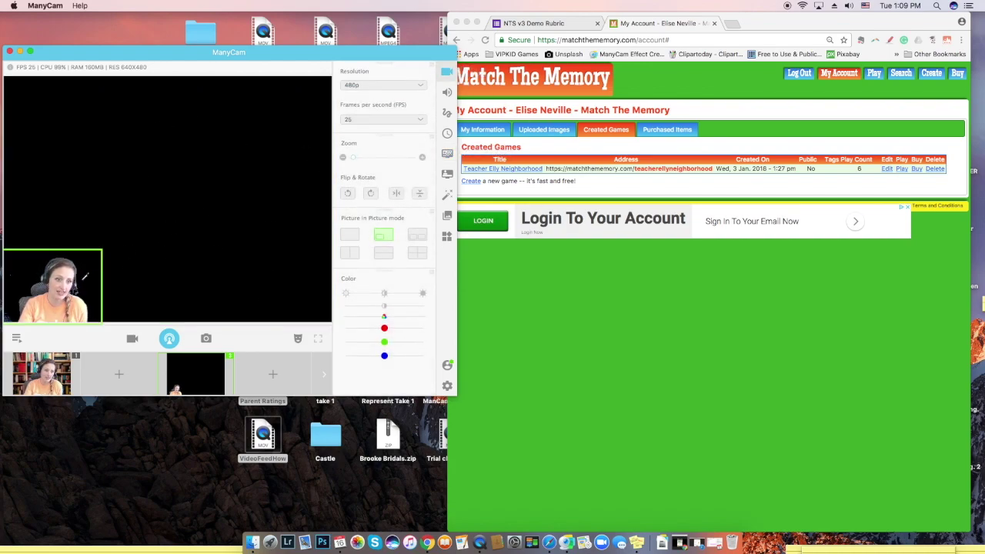
click(447, 153)
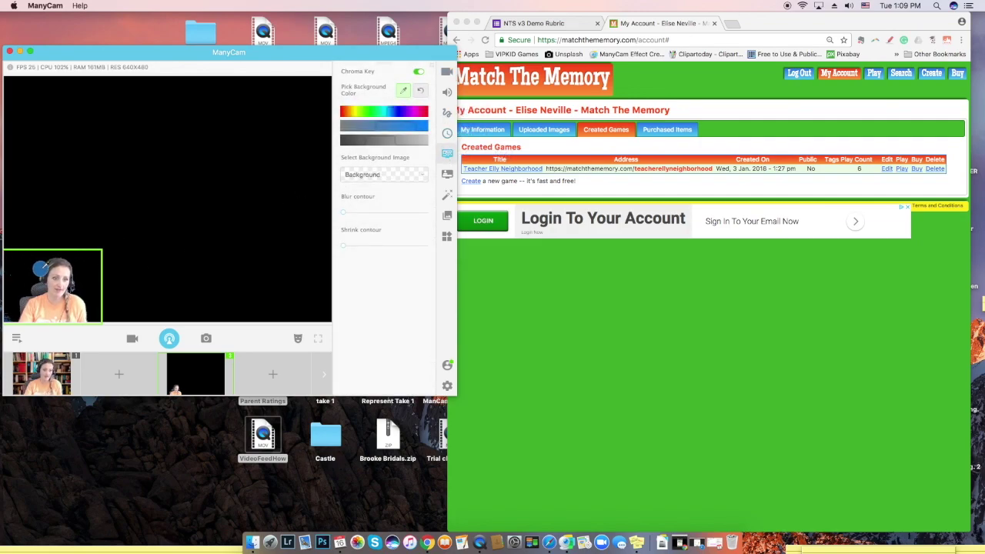
click(40, 267)
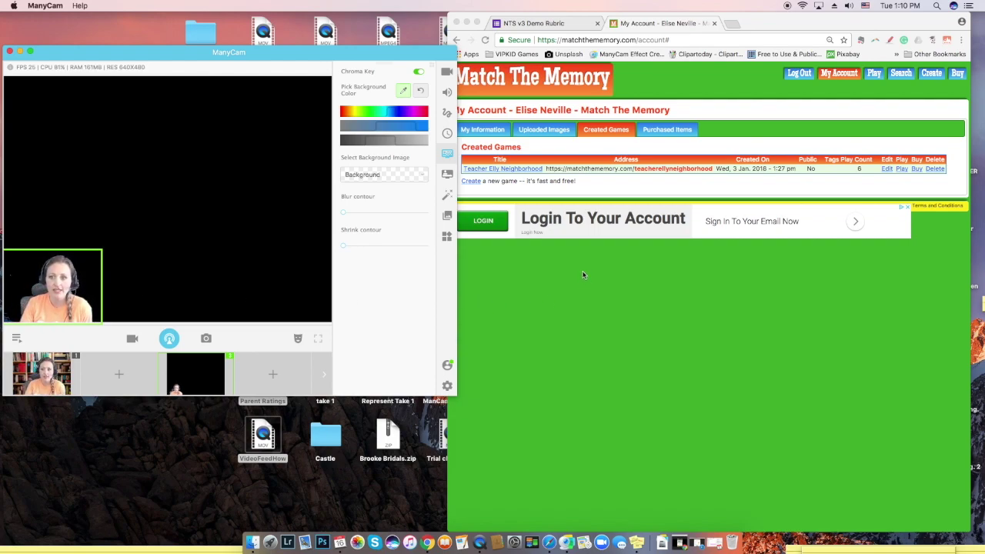
click(521, 171)
Open the Teacher Elly Neighborhood game and resize Chrome beside ManyCam to show five card columns.
click(521, 171)
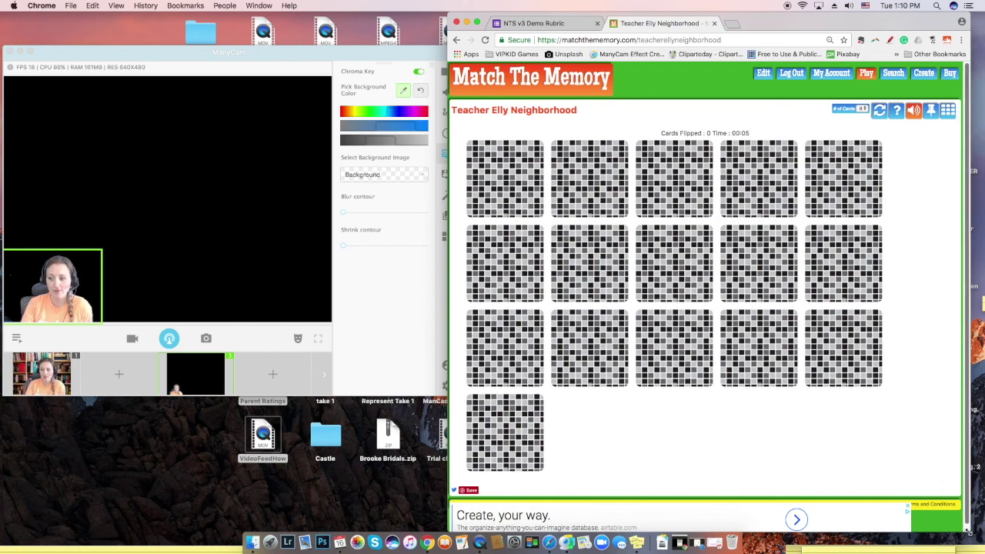
drag(968, 531, 939, 475)
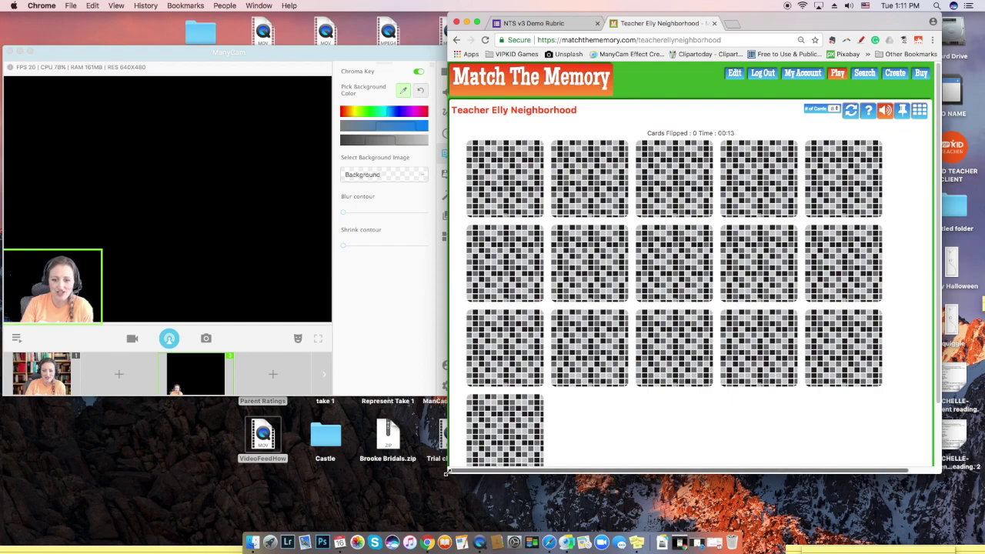
drag(457, 466, 571, 409)
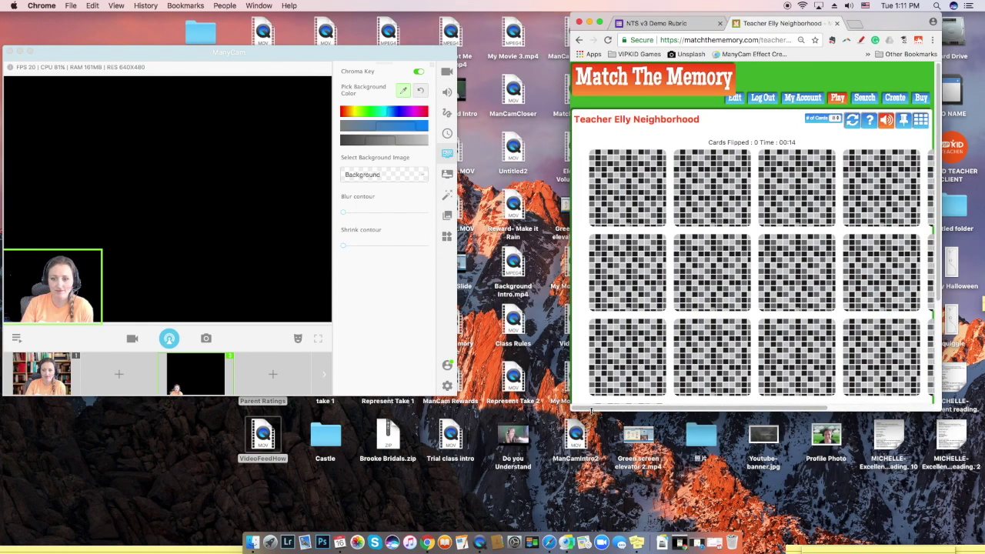
mouse_move(884, 410)
mouse_down()
mouse_move(881, 490)
mouse_move(884, 413)
mouse_up()
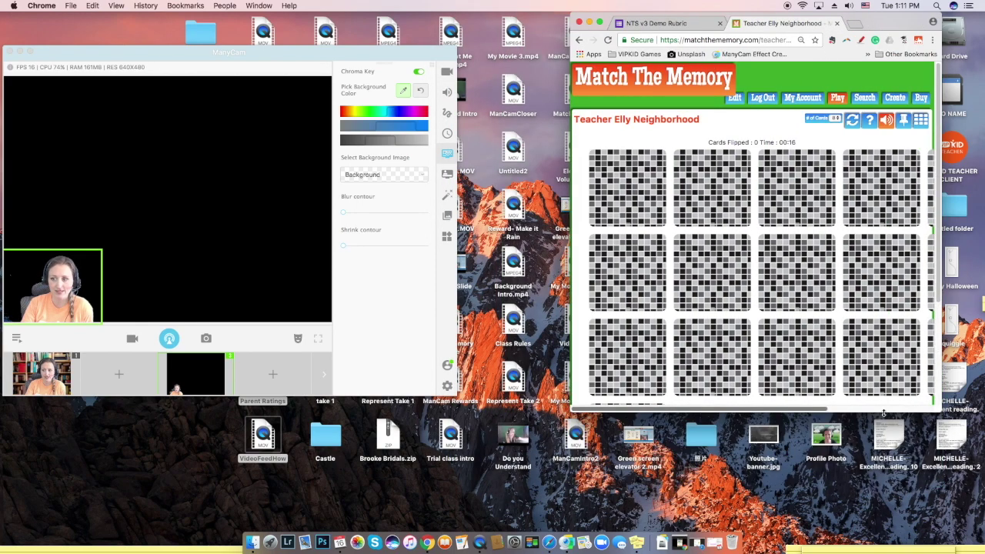
drag(571, 348, 433, 348)
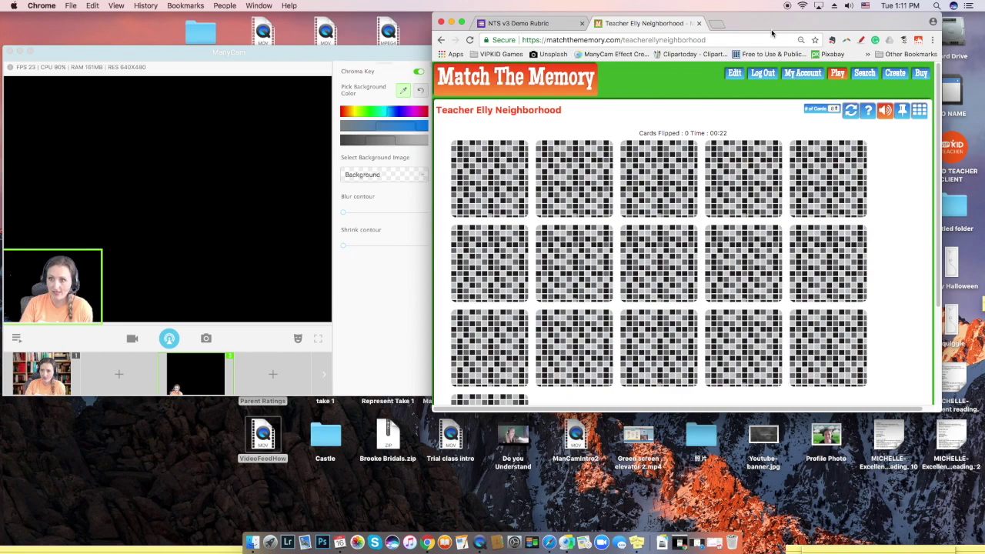
Set the game page zoom to 50% and narrow the browser window from the left.
click(801, 39)
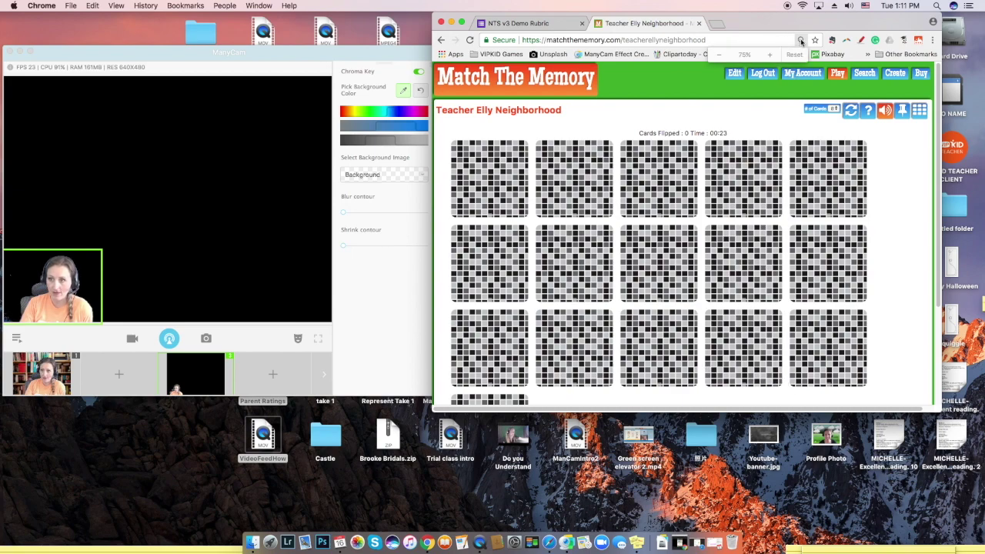
click(721, 55)
click(722, 56)
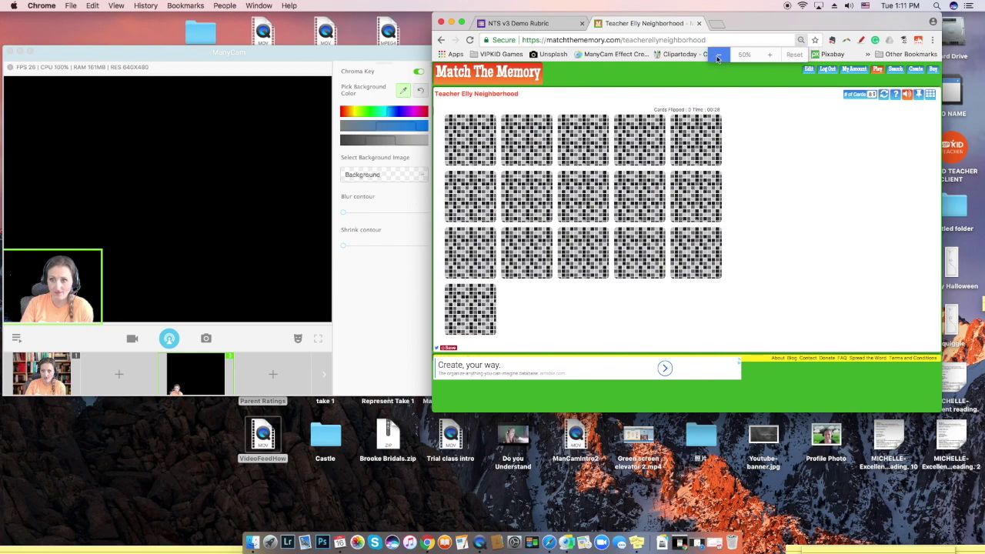
click(718, 57)
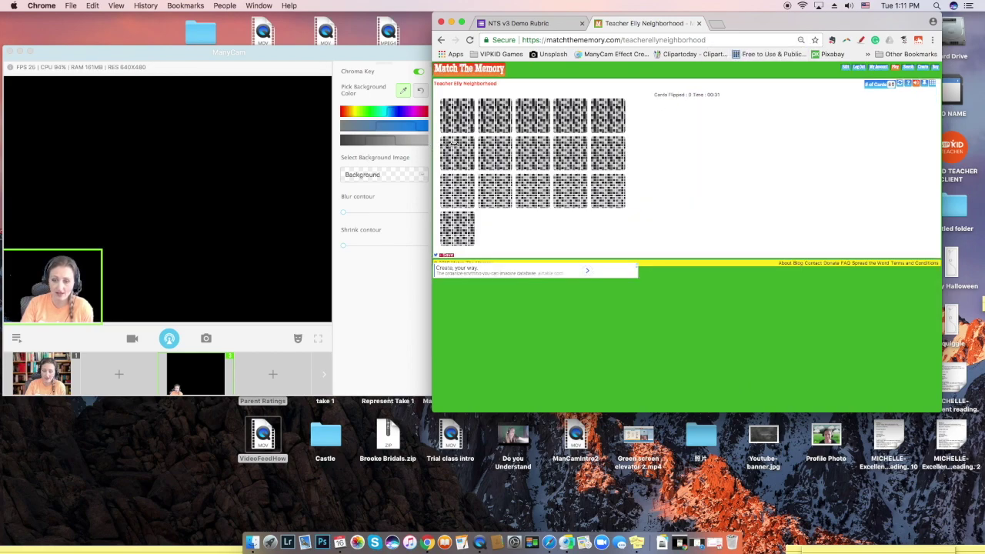
drag(431, 143, 571, 143)
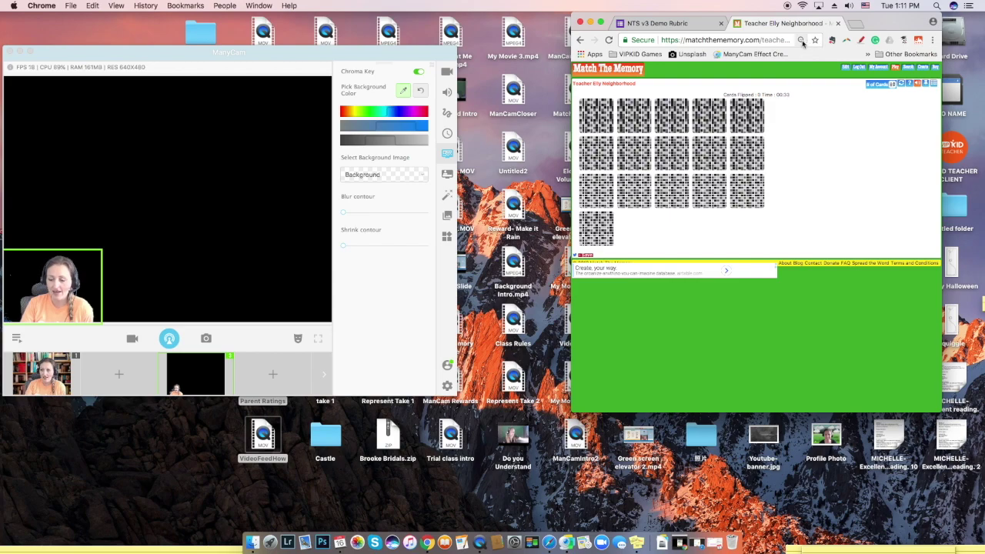
click(801, 40)
click(770, 54)
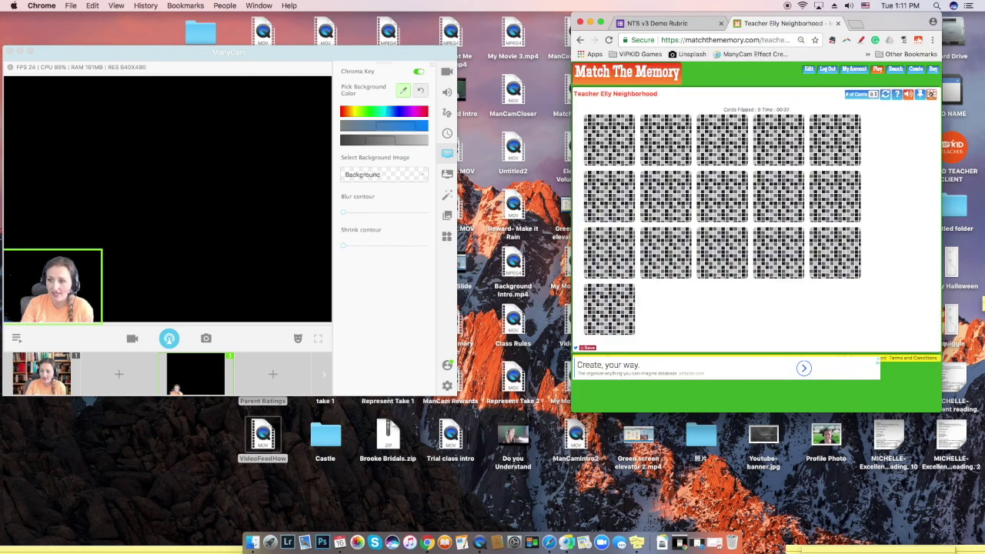
Show the card labels, start the game over and narrow the browser window.
click(932, 94)
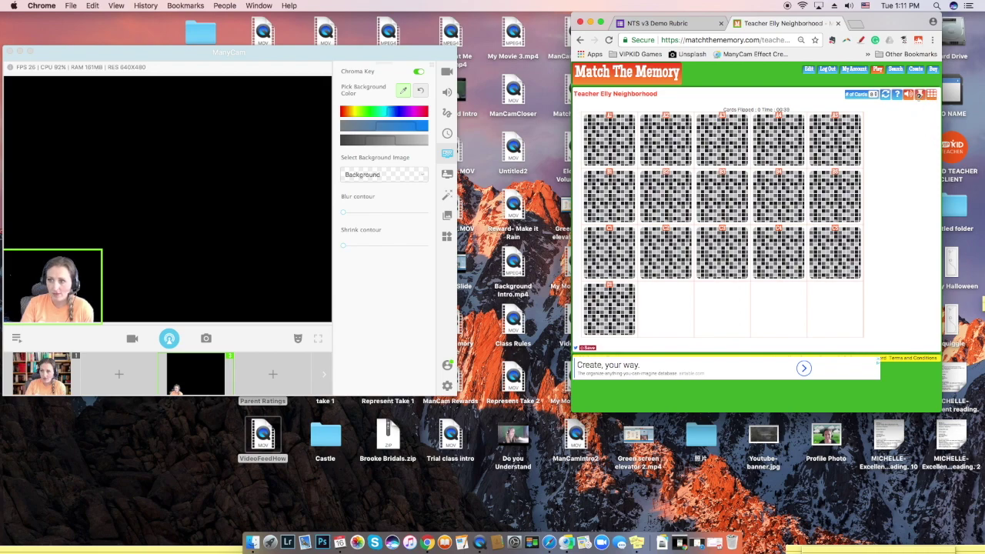
click(885, 94)
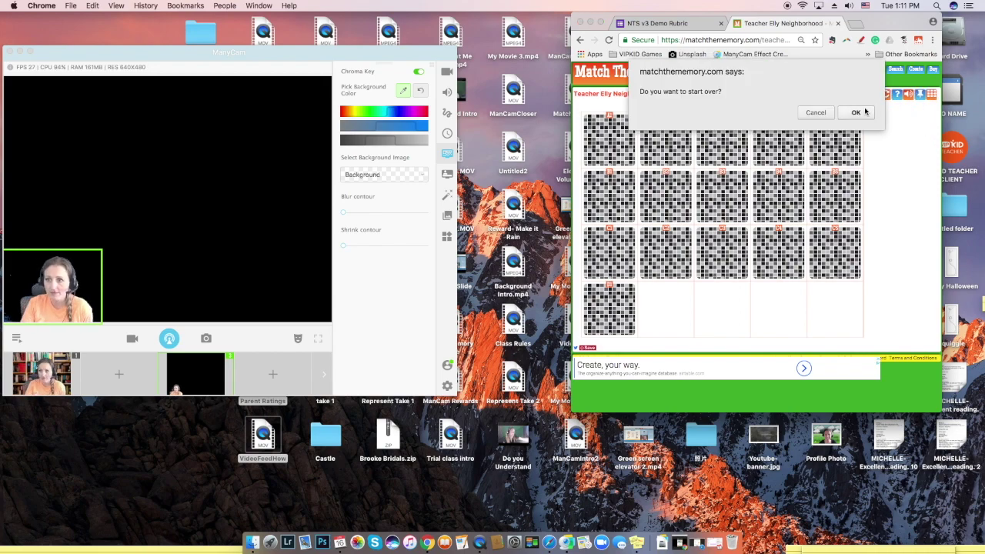
click(864, 116)
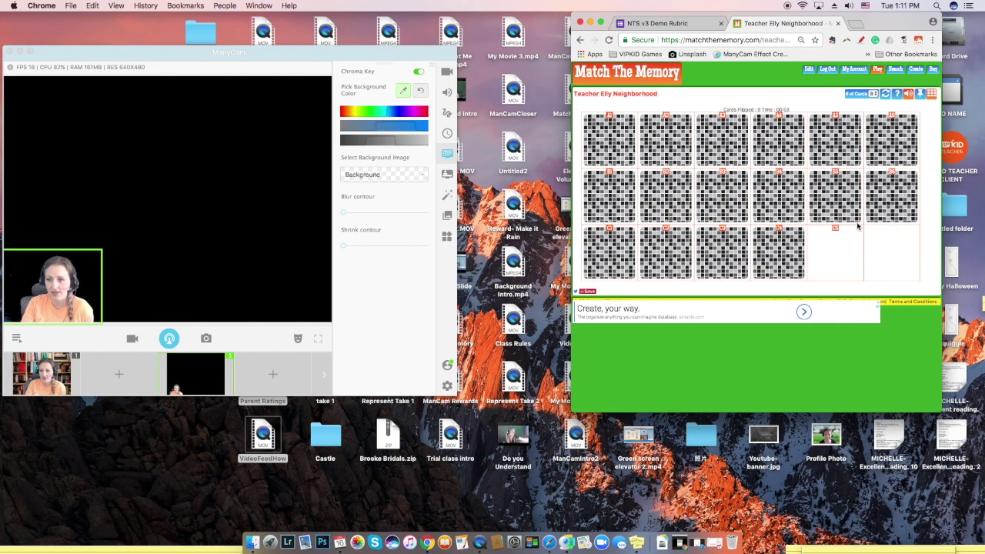
drag(941, 122, 872, 122)
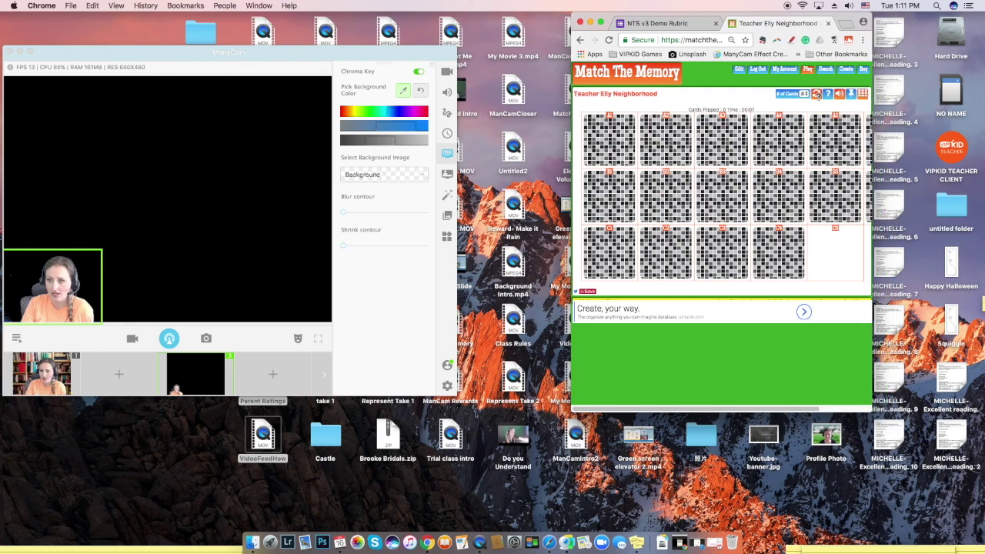
click(816, 94)
click(821, 112)
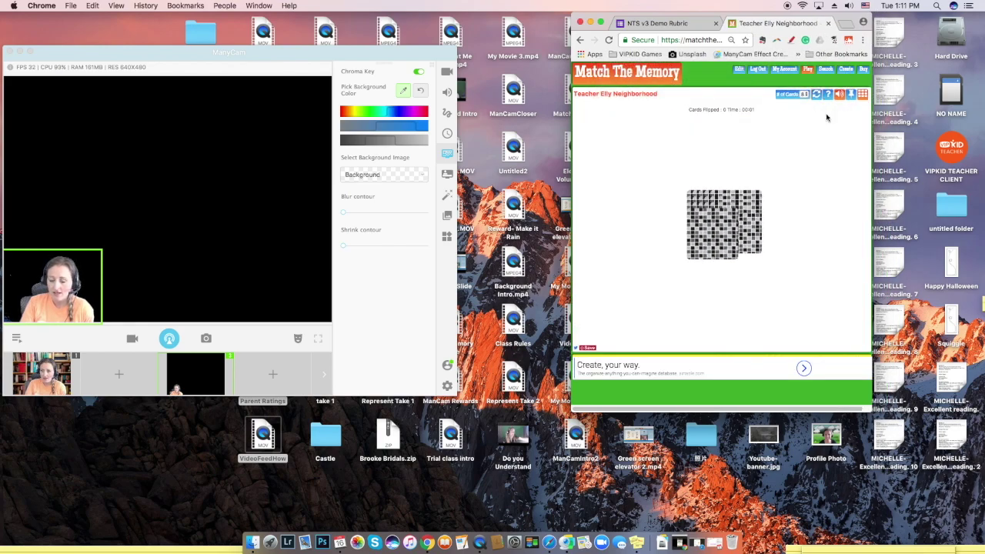
Restart to a fresh 4×4 board and widen the window to fit it, with grid labels off.
drag(874, 117, 833, 117)
click(778, 95)
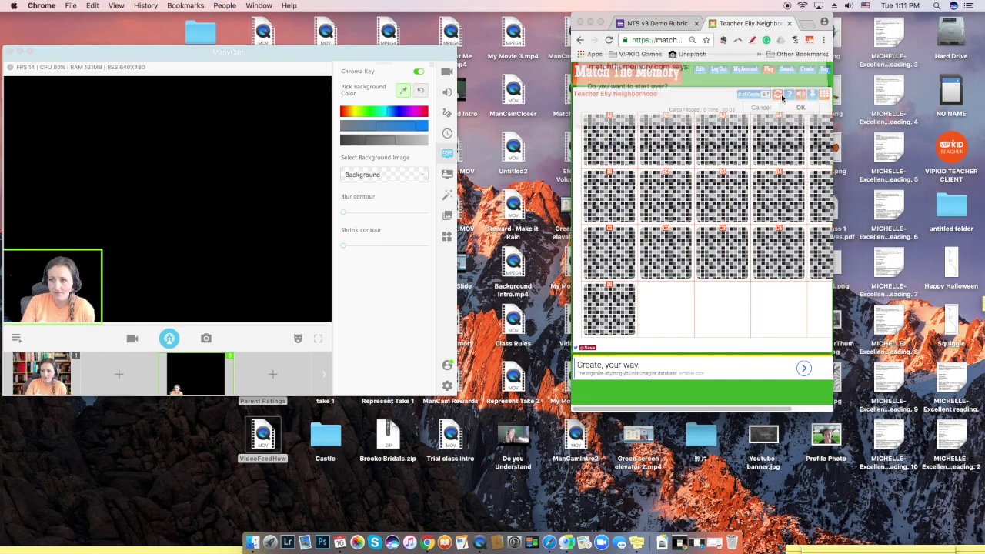
click(806, 114)
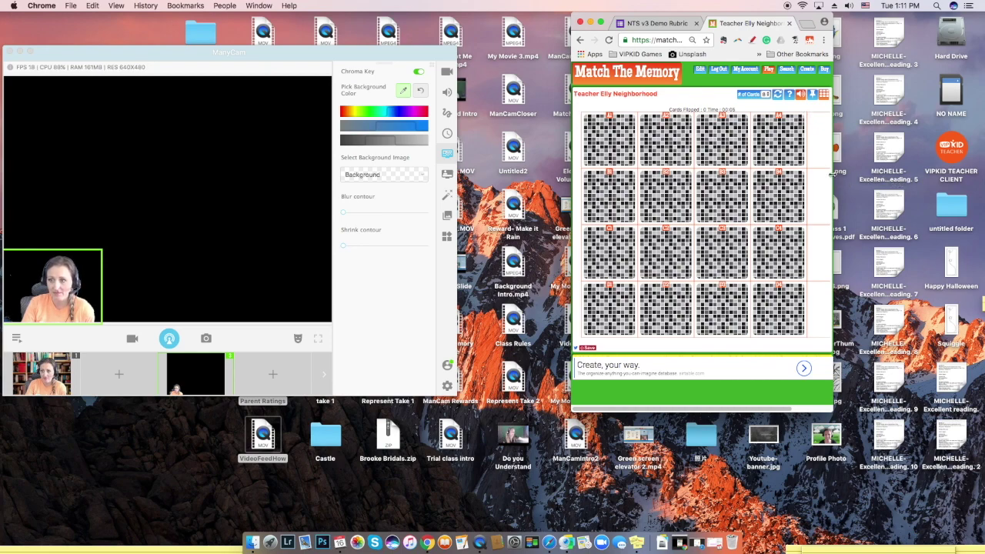
mouse_move(833, 179)
mouse_down()
mouse_move(860, 178)
mouse_move(830, 181)
mouse_up()
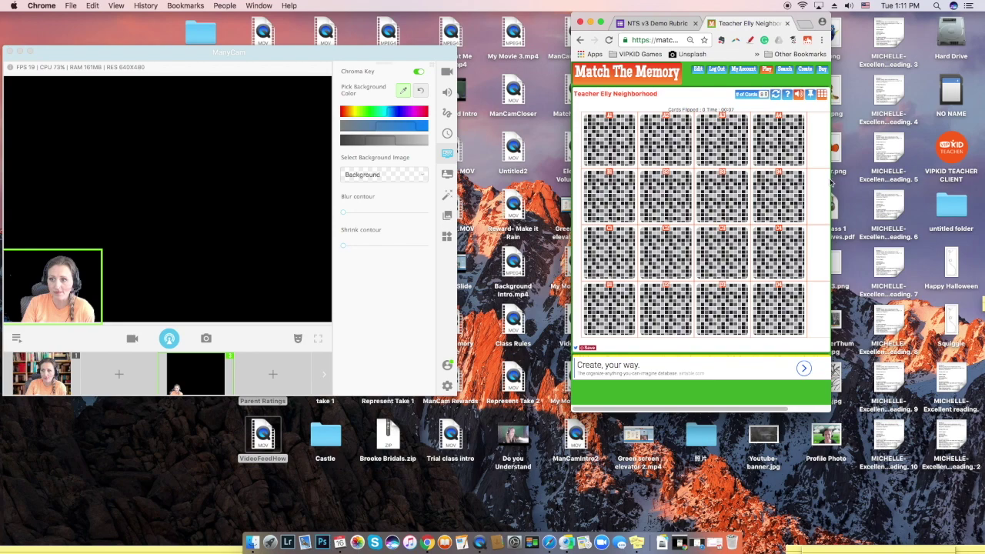
click(821, 92)
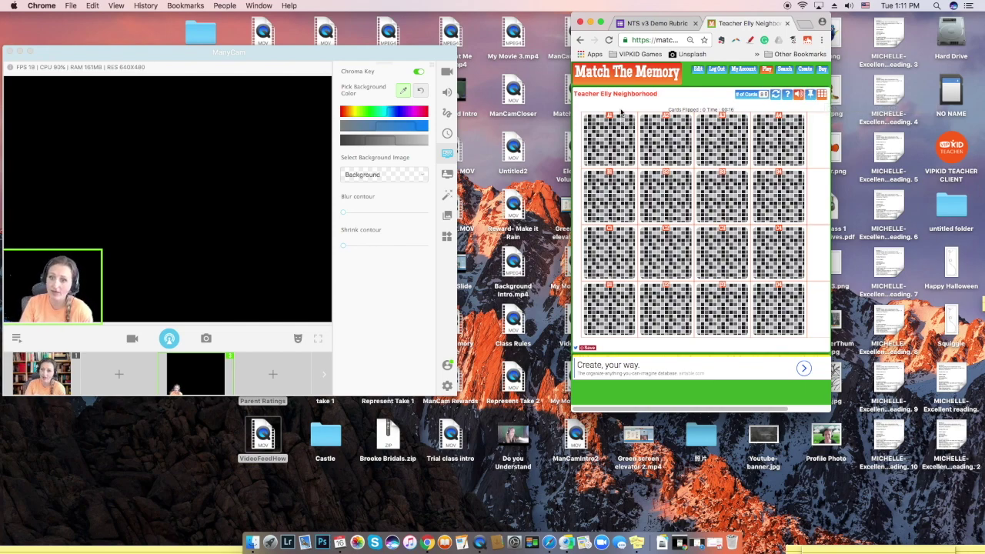
click(821, 93)
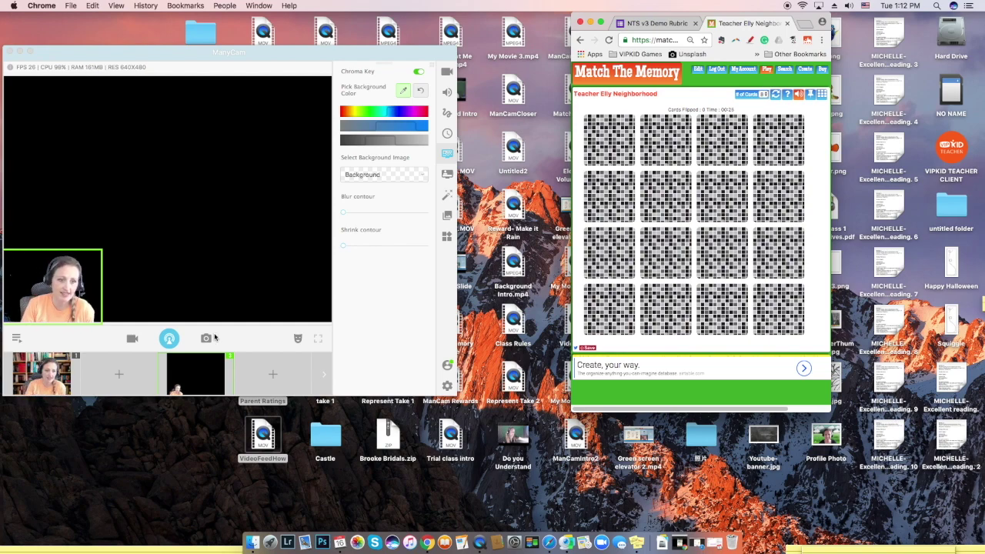
Open and close the preview's source choices without changing the source.
click(191, 147)
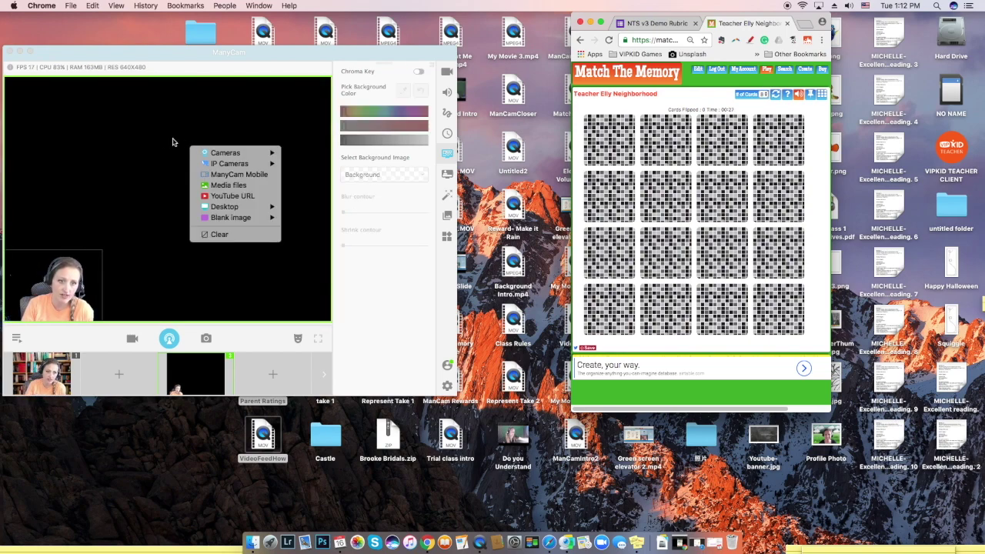
click(163, 140)
click(159, 131)
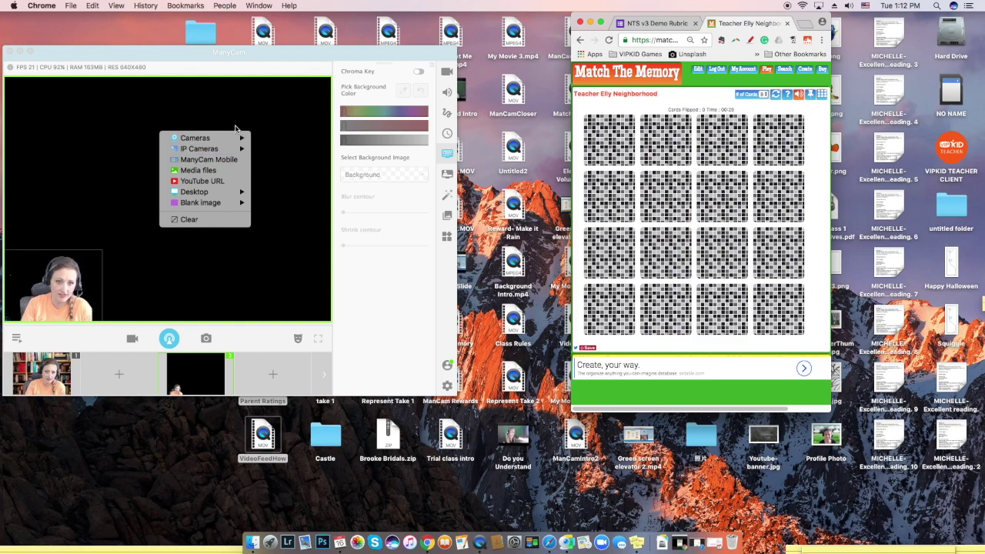
click(288, 122)
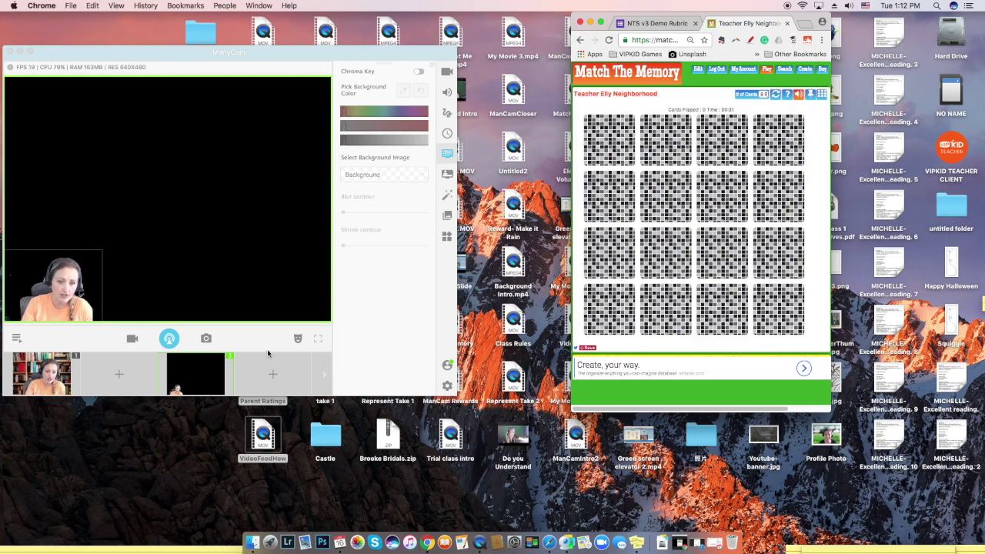
Set layer 1 of the third scene to App Window 'Google Chrome - Teacher Elly Neighborhood - Match The Memory'.
click(231, 359)
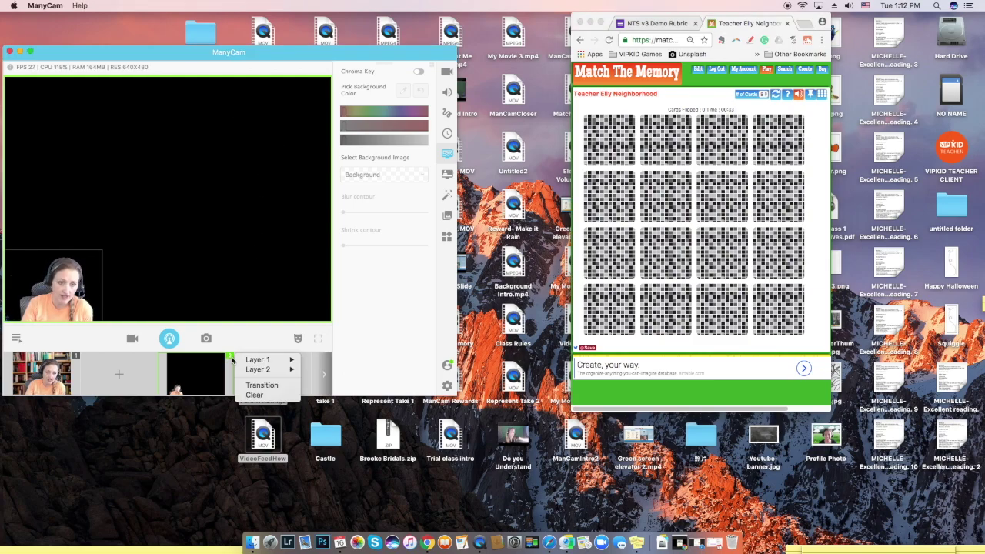
mouse_move(258, 362)
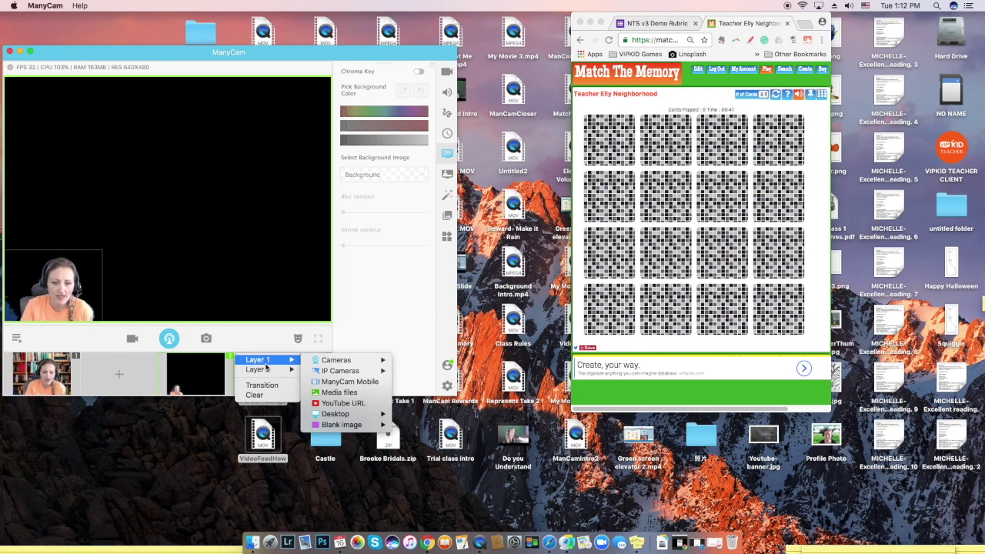
mouse_move(325, 363)
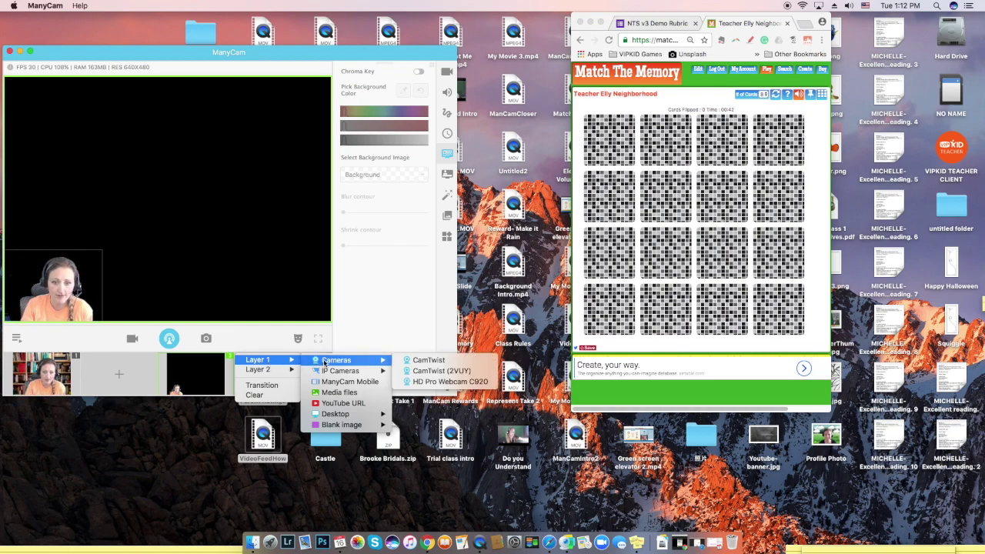
mouse_move(337, 416)
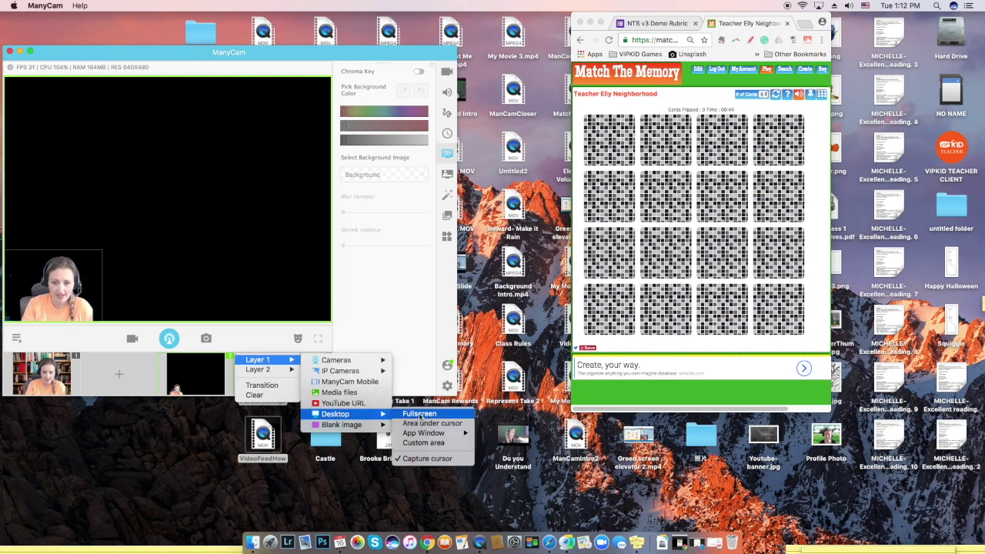
mouse_move(426, 434)
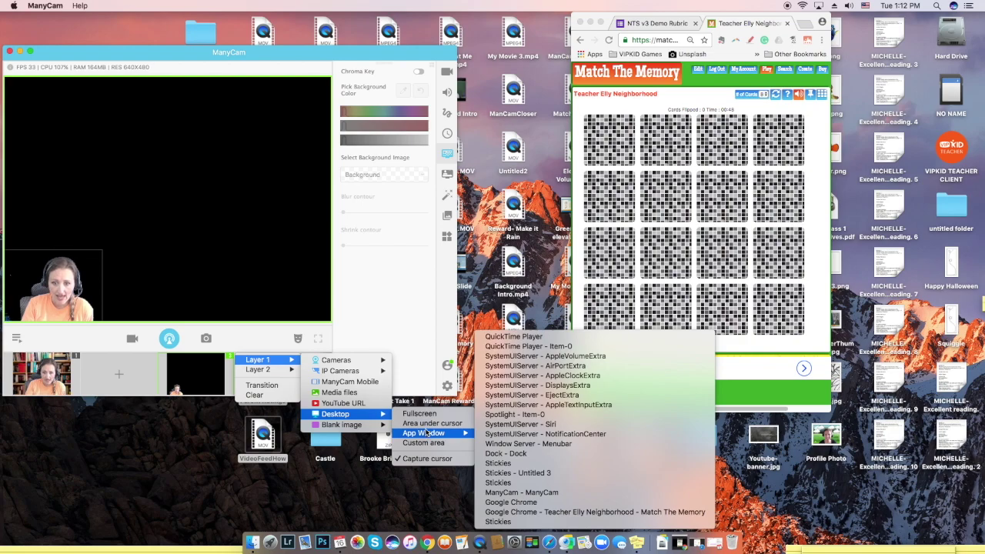
click(554, 513)
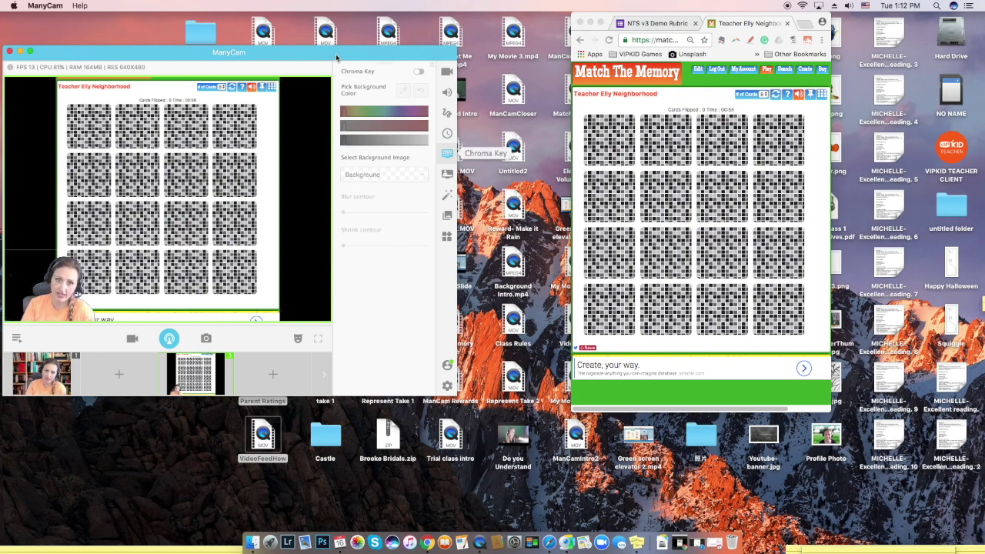
Centre the ManyCam window and raise the Video Zoom on the captured game board.
drag(337, 57, 337, 85)
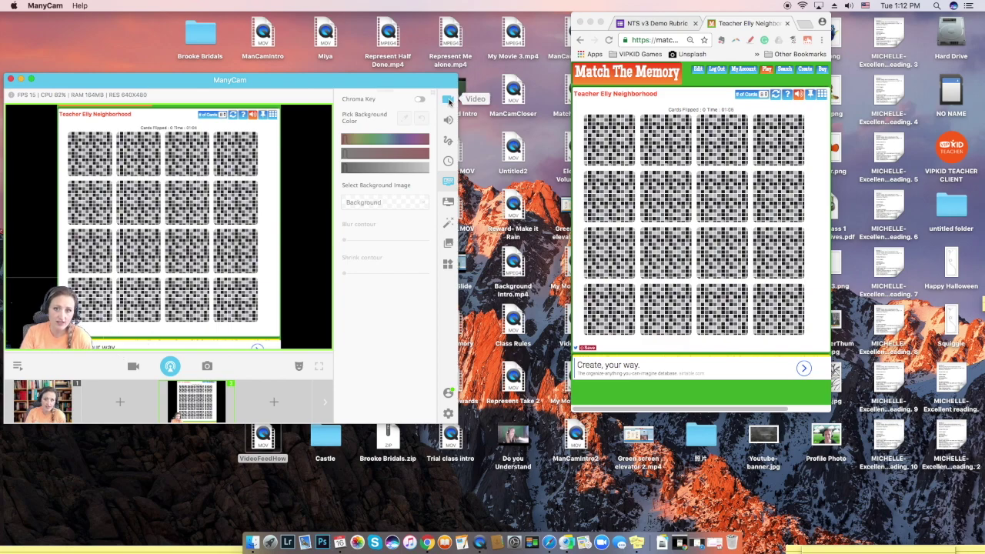
click(448, 99)
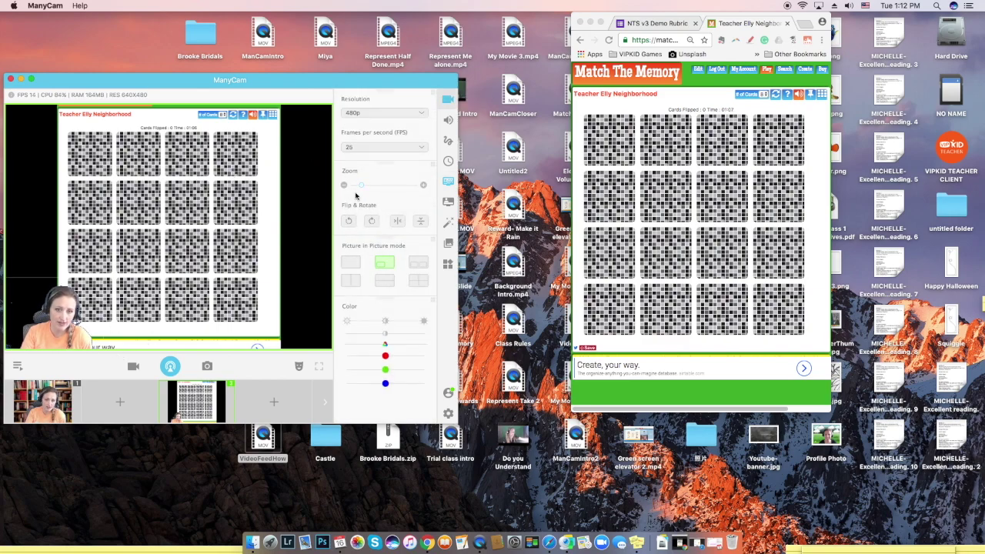
drag(361, 186, 368, 187)
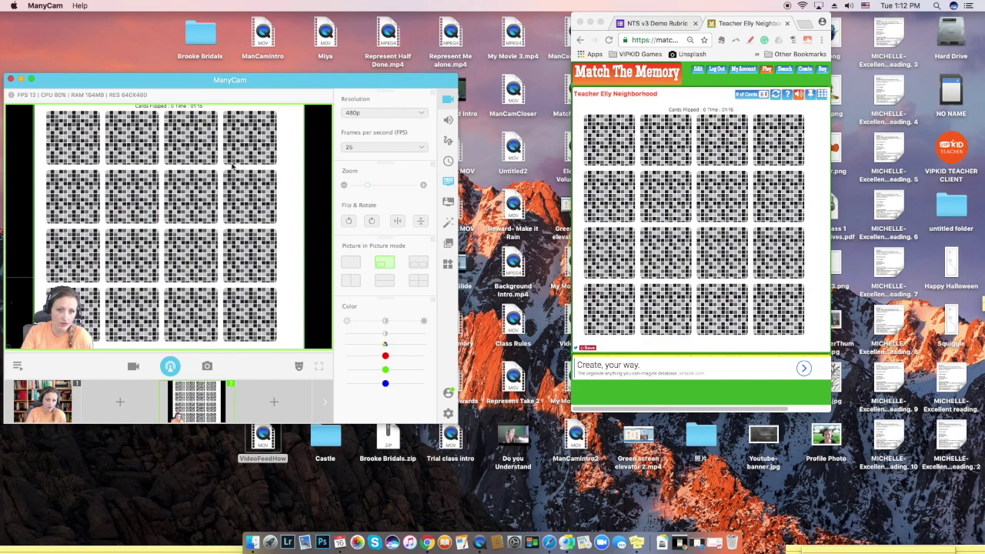
Shrink the webcam picture-in-picture, shift the board down to show the top row, and show grid labels.
click(56, 308)
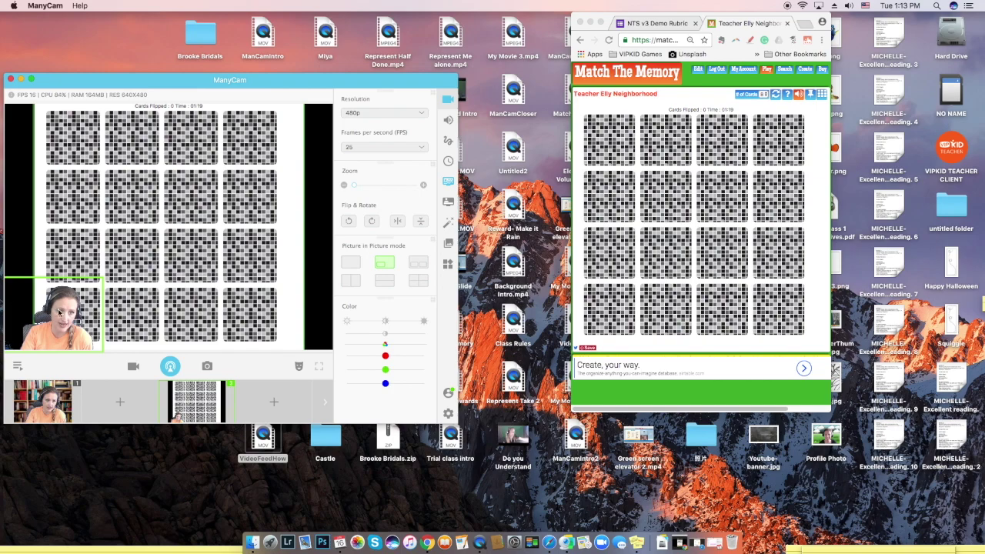
drag(101, 279, 87, 289)
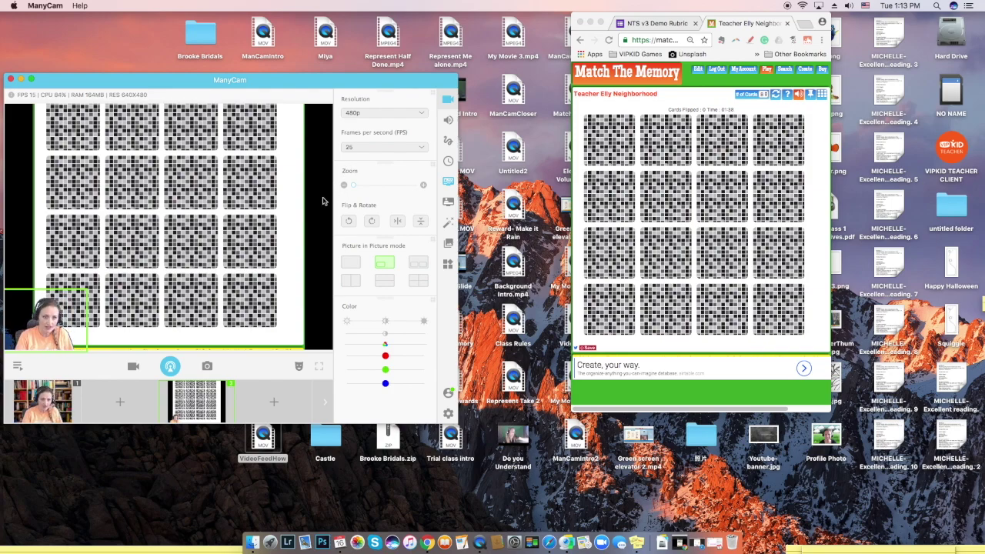
click(323, 201)
drag(290, 197, 290, 208)
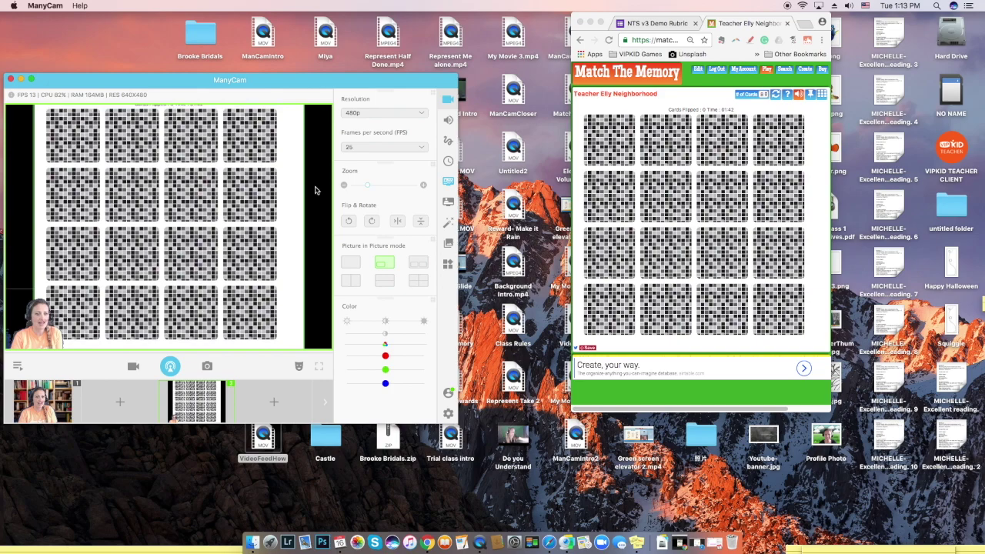
click(823, 99)
click(822, 95)
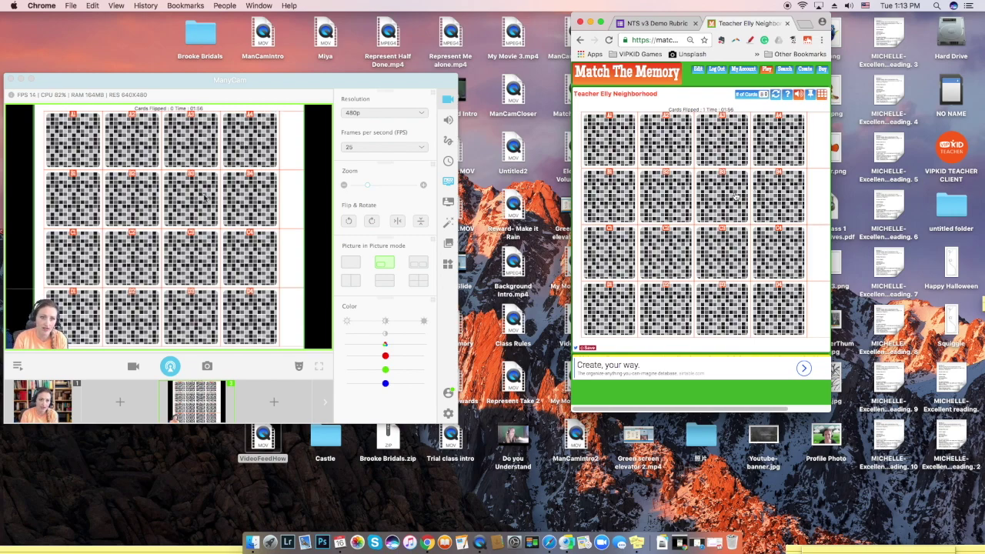
Flip card B3 (purple parallelogram) and the second bottom-row card (running figure).
click(736, 197)
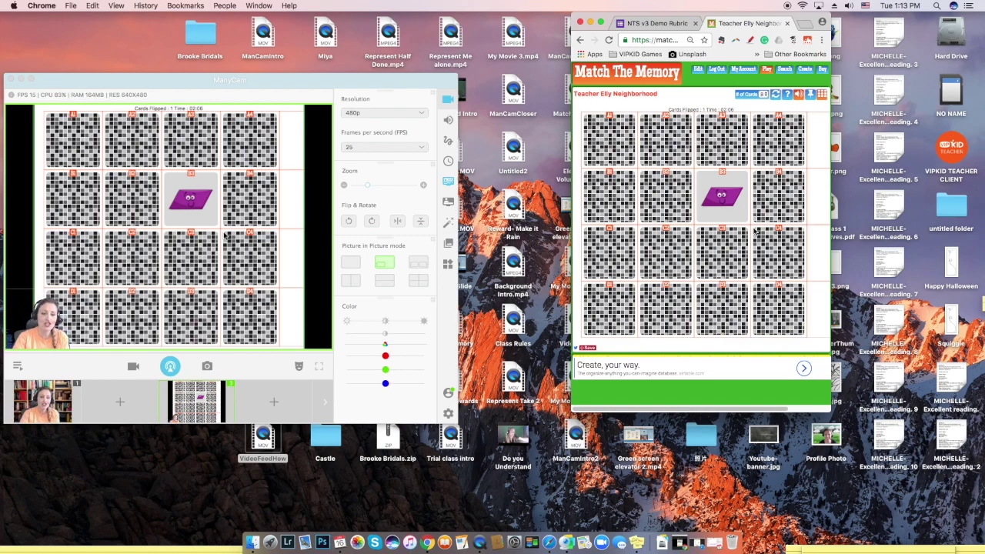
click(682, 312)
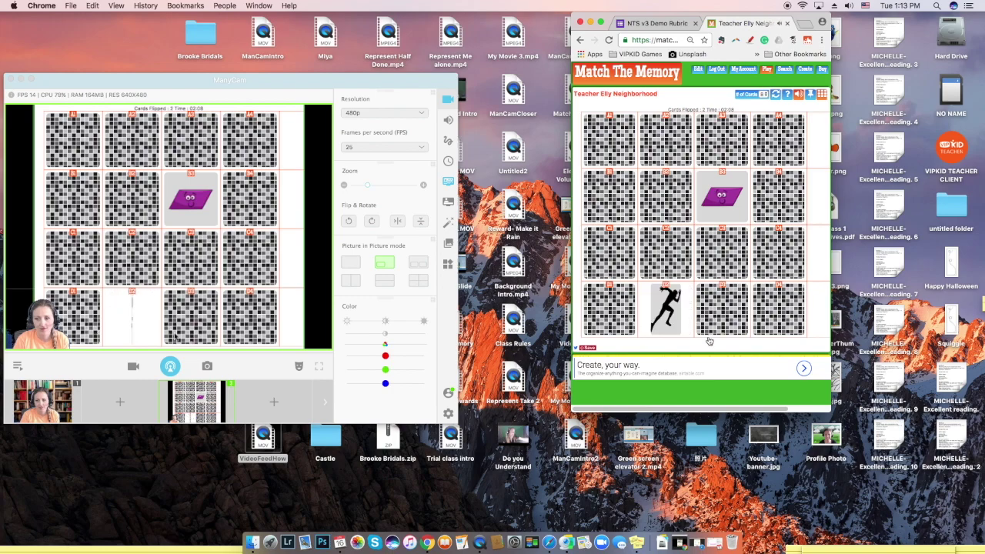